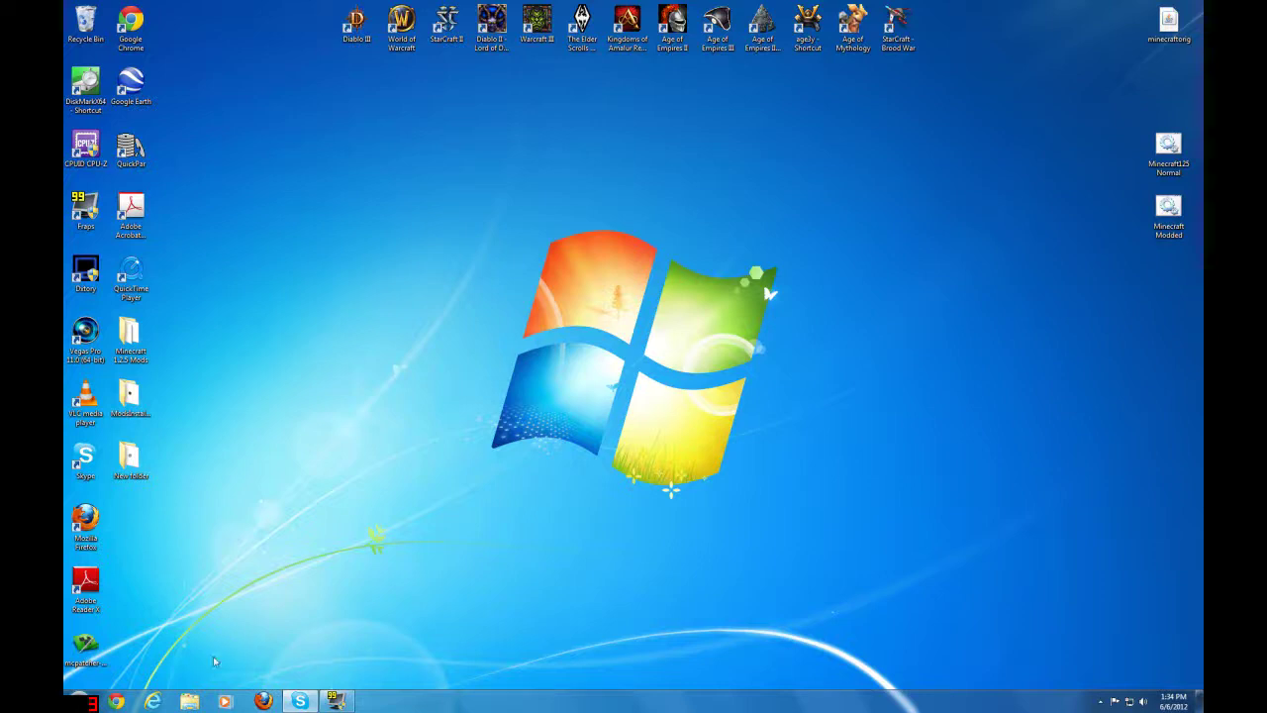
# Open the C:\Minecraft folder in Explorer, docked on the left side of the screen.
pyautogui.click(190, 701)
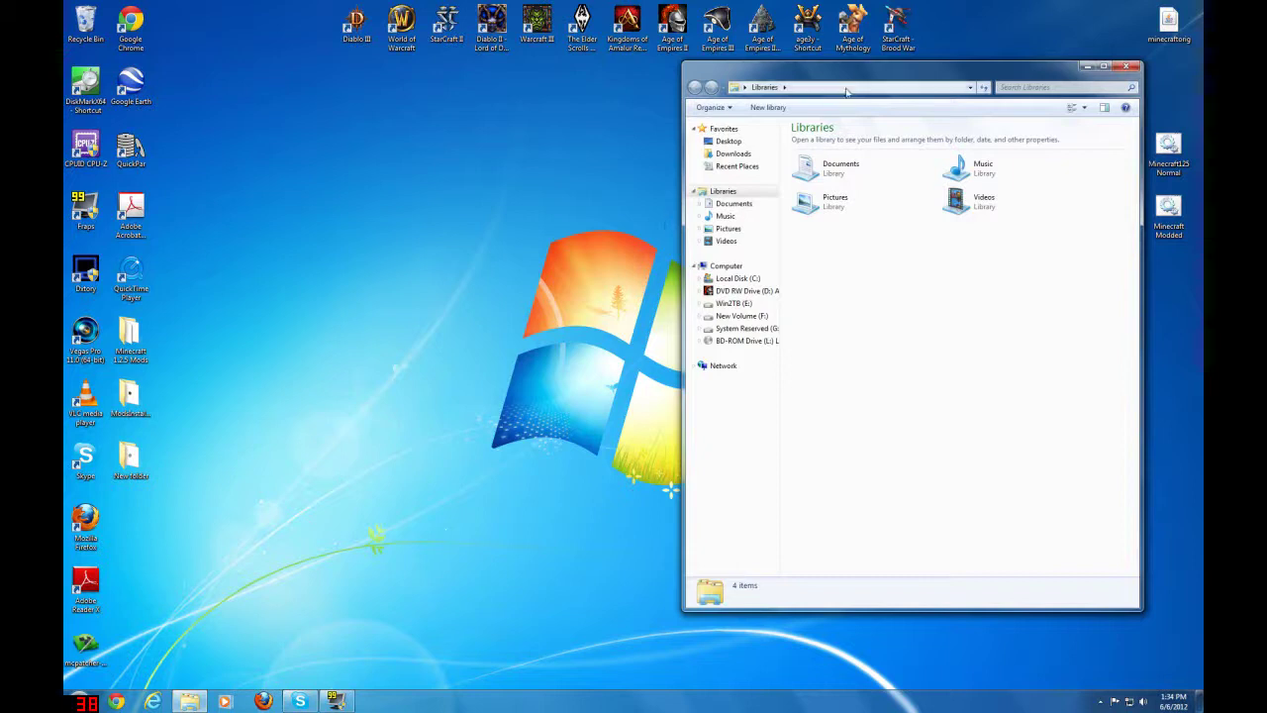
pyautogui.moveTo(857, 72); pyautogui.dragTo(399, 73)
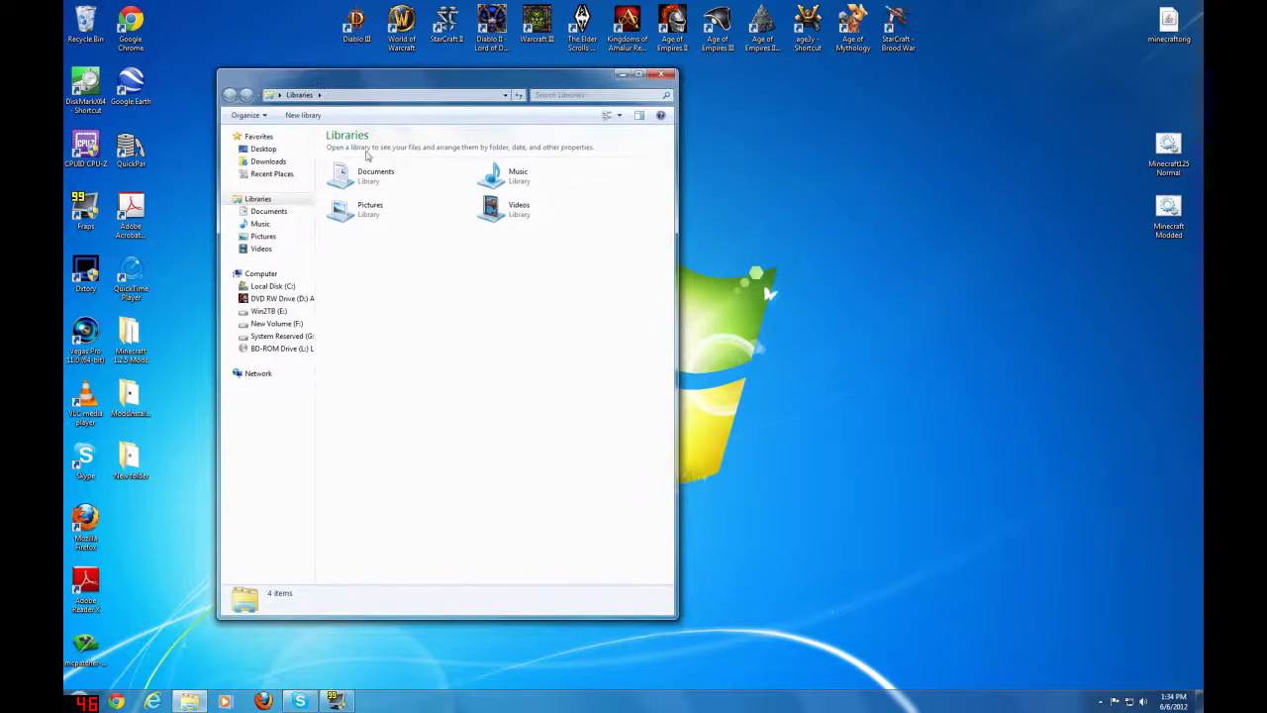
pyautogui.click(282, 286)
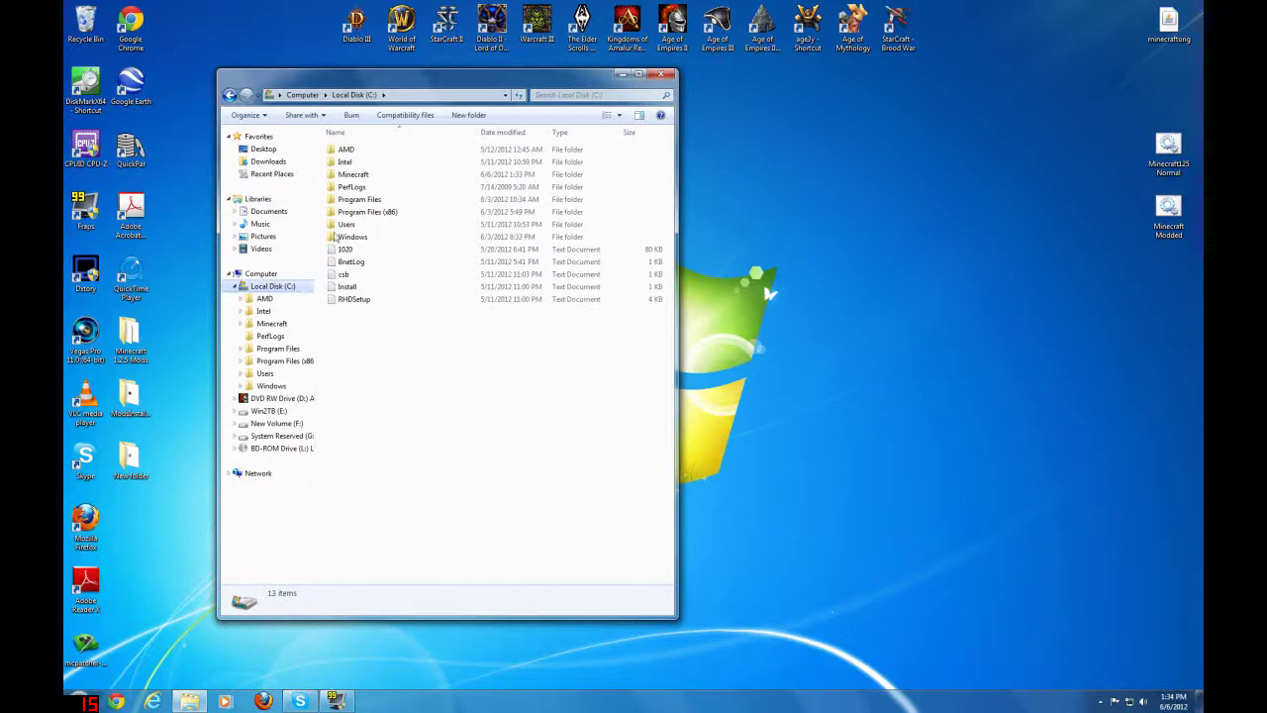
pyautogui.doubleClick(355, 175)
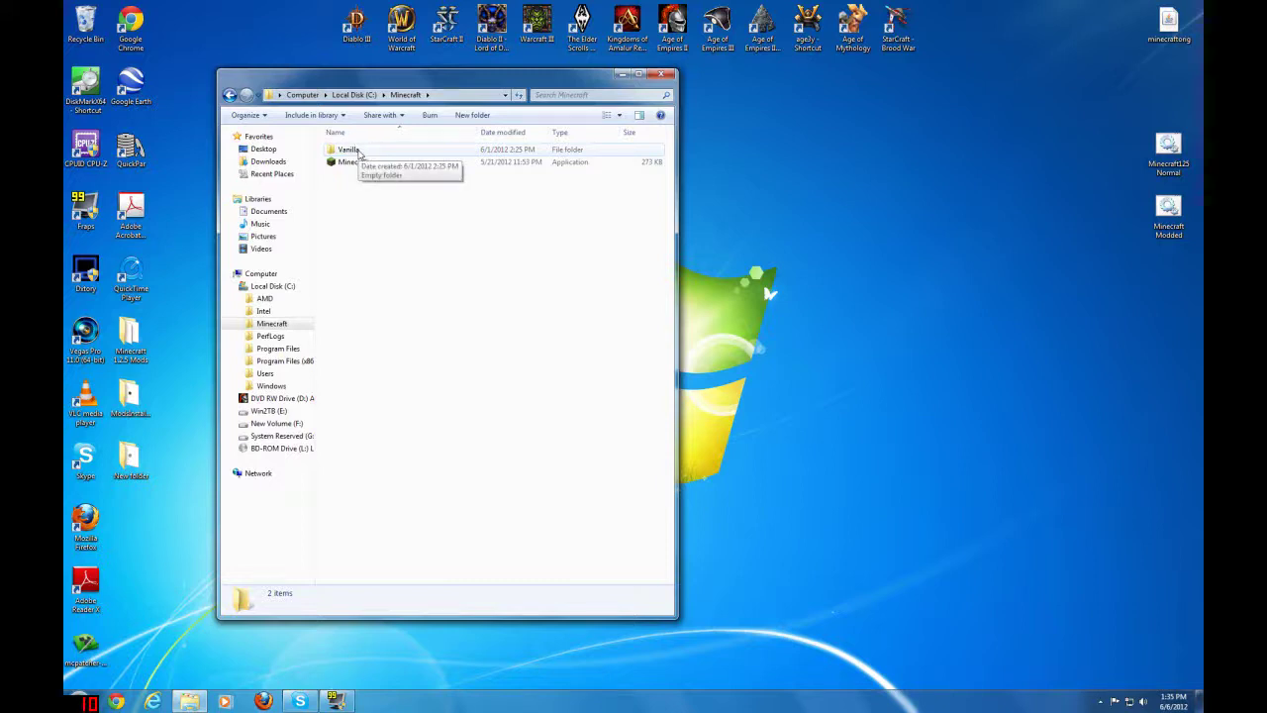
# Open the Minecraft125 Normal batch file in Notepad, placed beside the Minecraft folder window.
pyautogui.rightClick(1159, 167)
pyautogui.click(1109, 186)
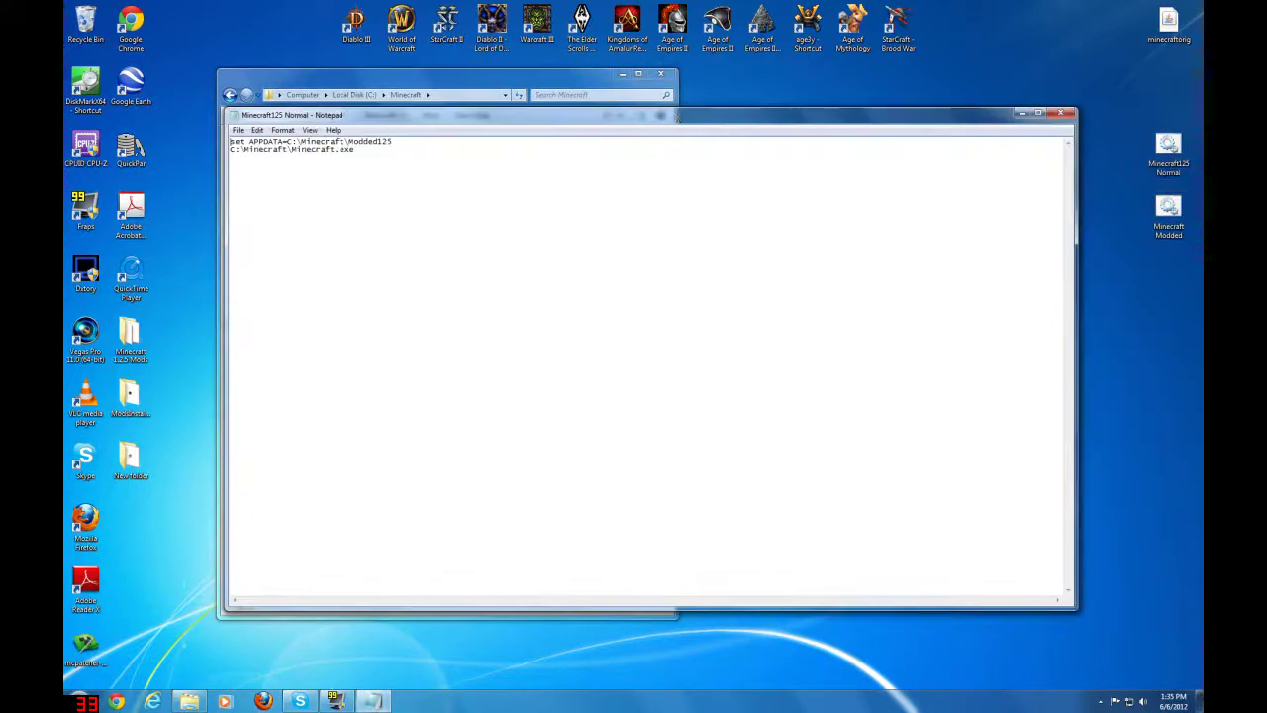
pyautogui.moveTo(531, 118); pyautogui.dragTo(1040, 96)
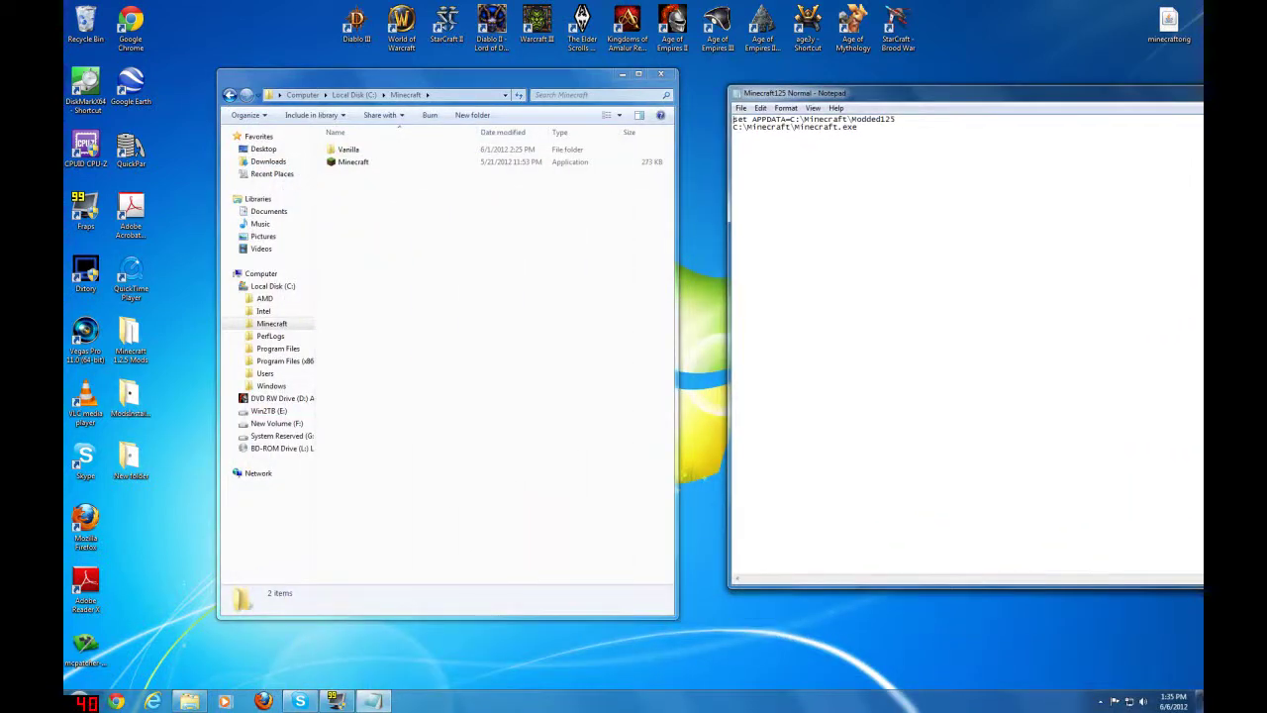
pyautogui.click(391, 228)
# Create a Modded125 folder next to Vanilla in C:\Minecraft, then bring the Notepad batch file forward.
pyautogui.rightClick(391, 227)
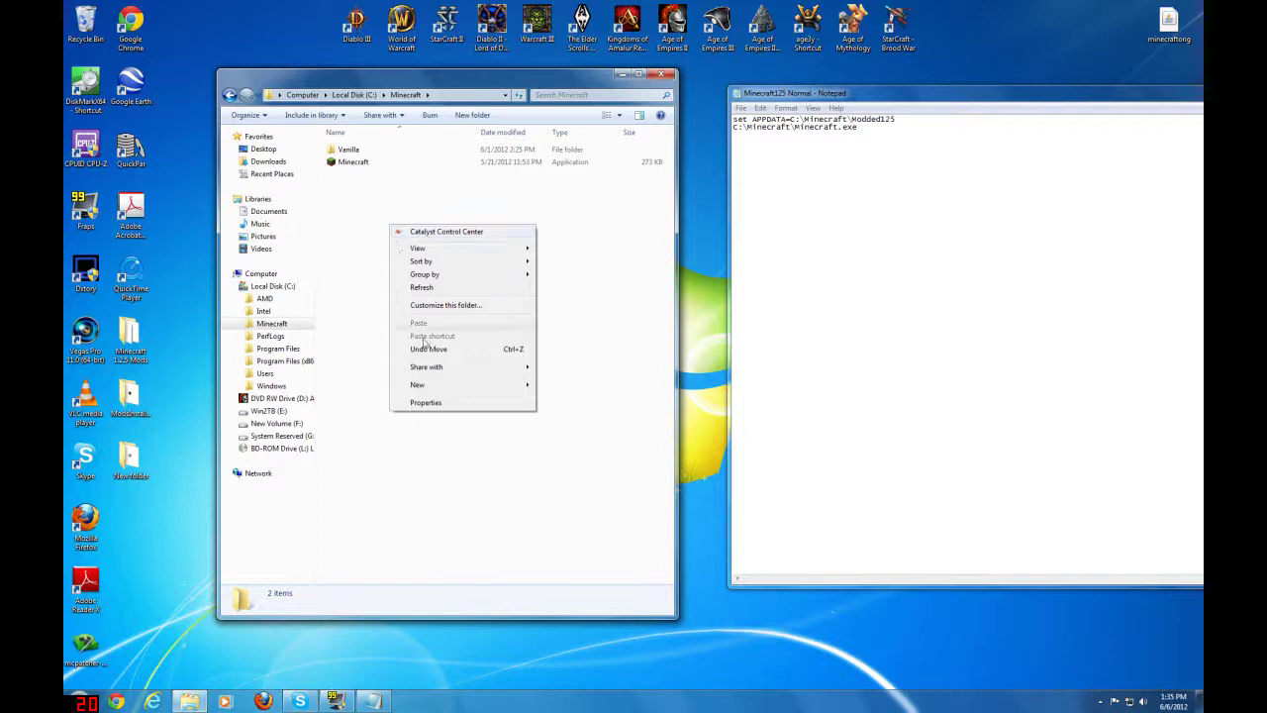
pyautogui.moveTo(436, 384)
pyautogui.click(556, 384)
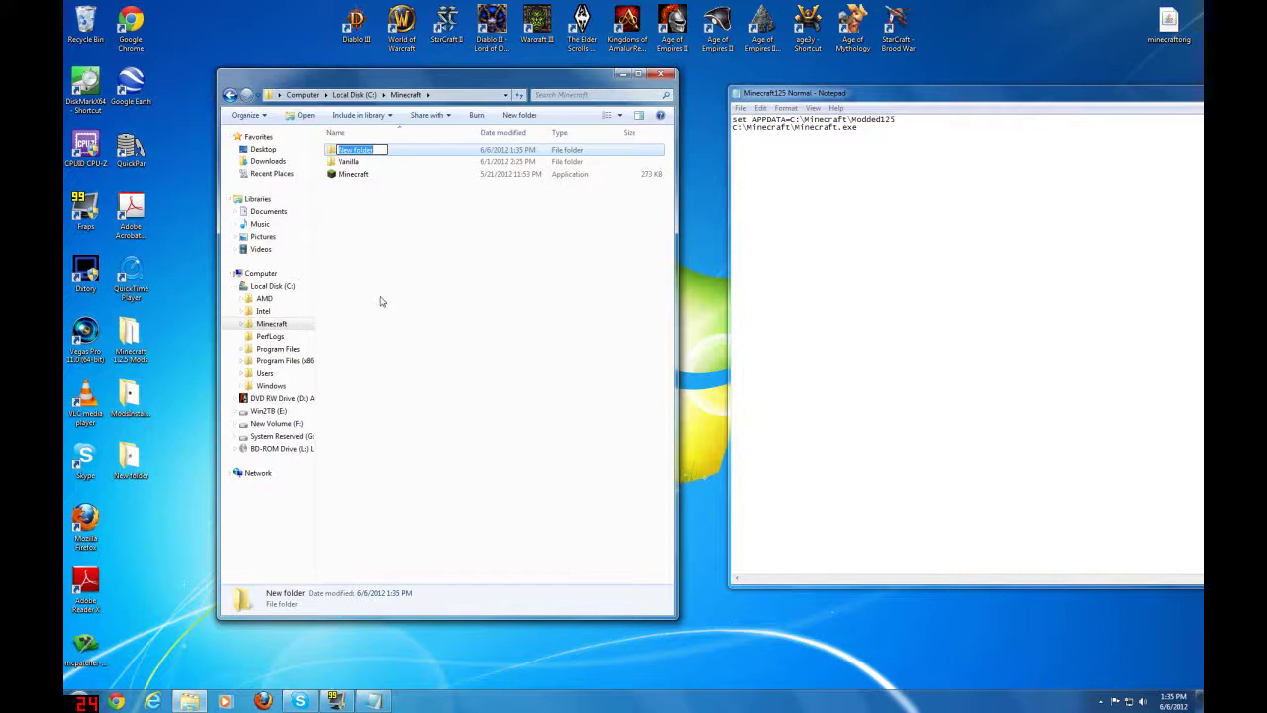
pyautogui.write('Modded125')
pyautogui.press('Return')
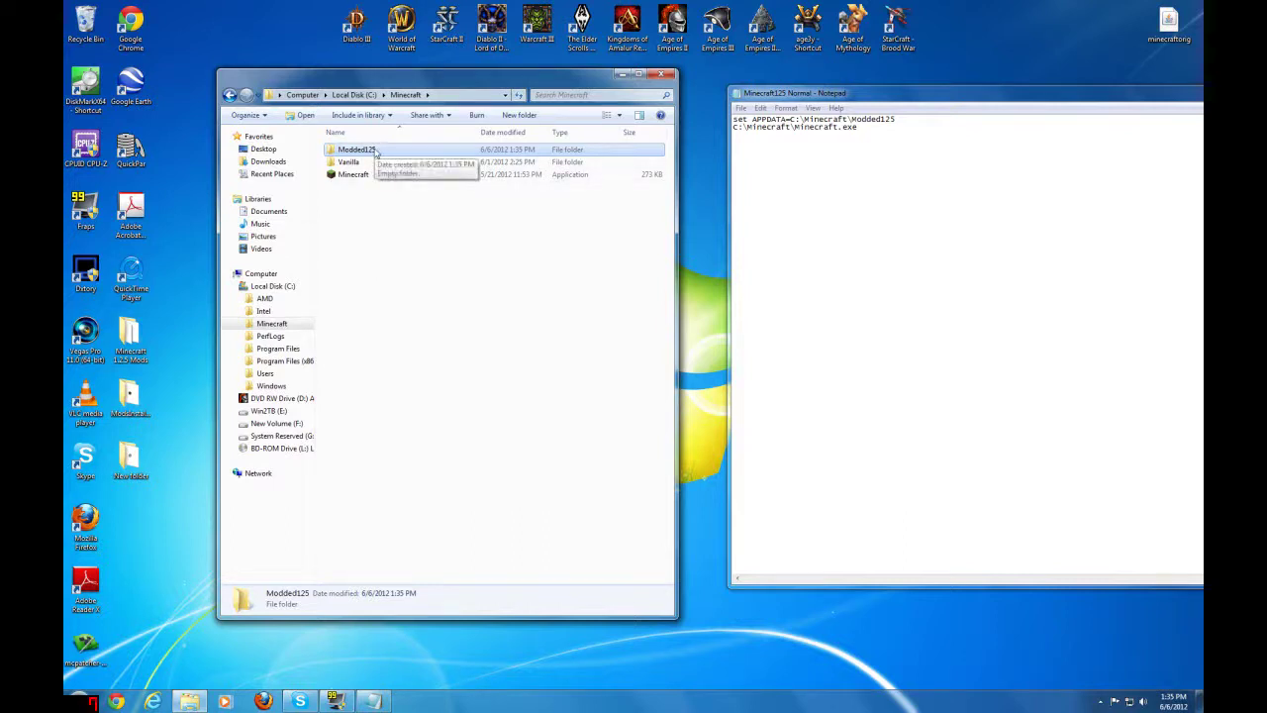
pyautogui.click(938, 96)
pyautogui.moveTo(939, 96); pyautogui.dragTo(452, 172)
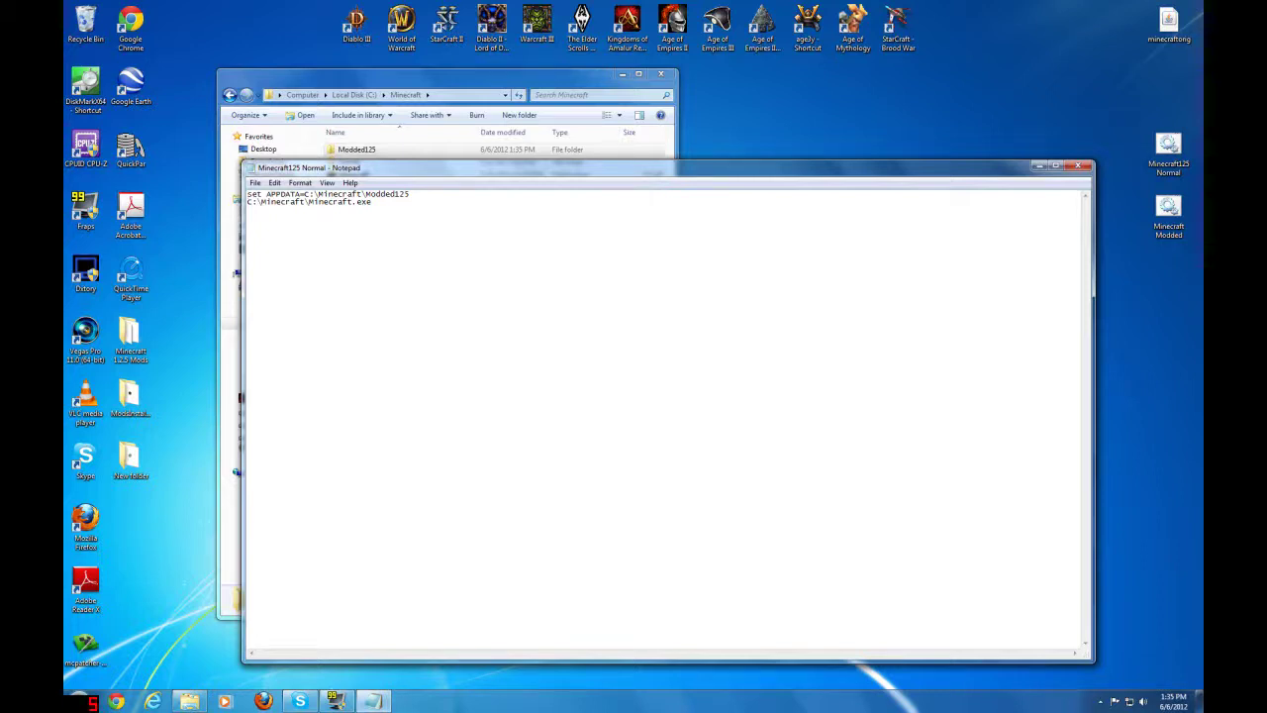
# Close the Minecraft125 Normal Notepad window and the C:\Minecraft Explorer window.
pyautogui.moveTo(441, 175); pyautogui.dragTo(423, 224)
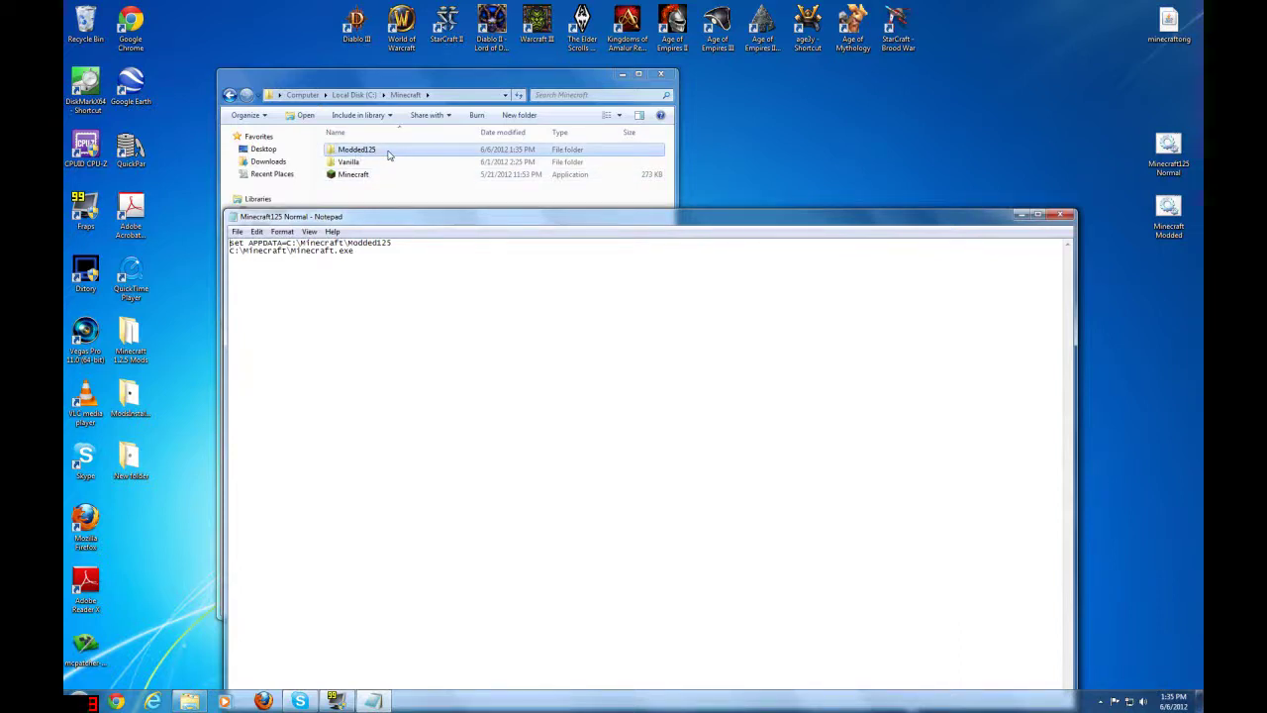
pyautogui.click(1064, 215)
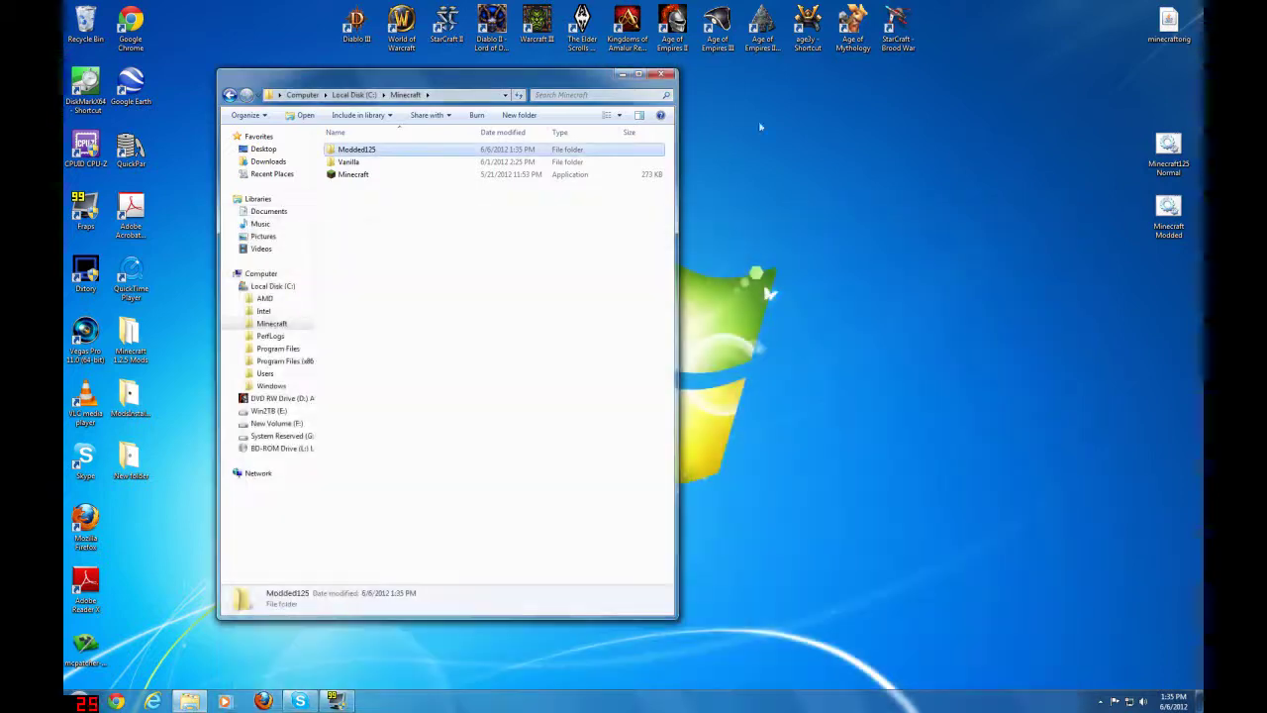
pyautogui.click(659, 77)
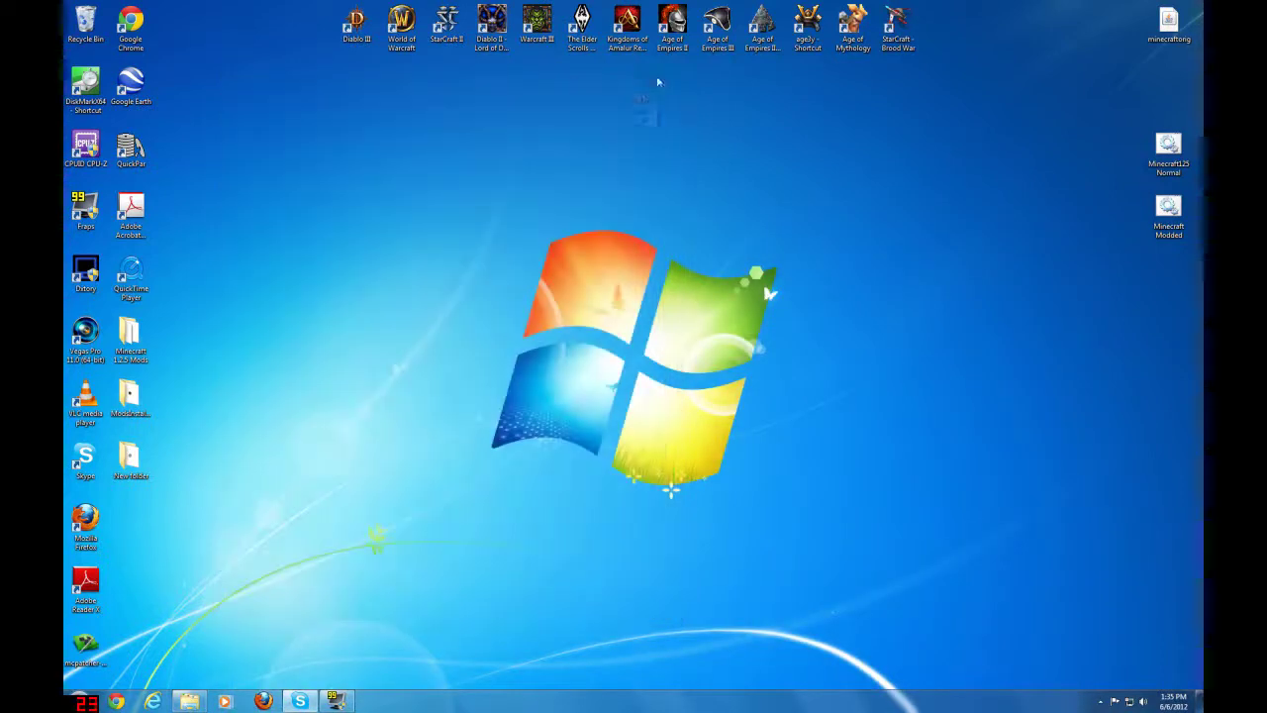
pyautogui.doubleClick(1169, 150)
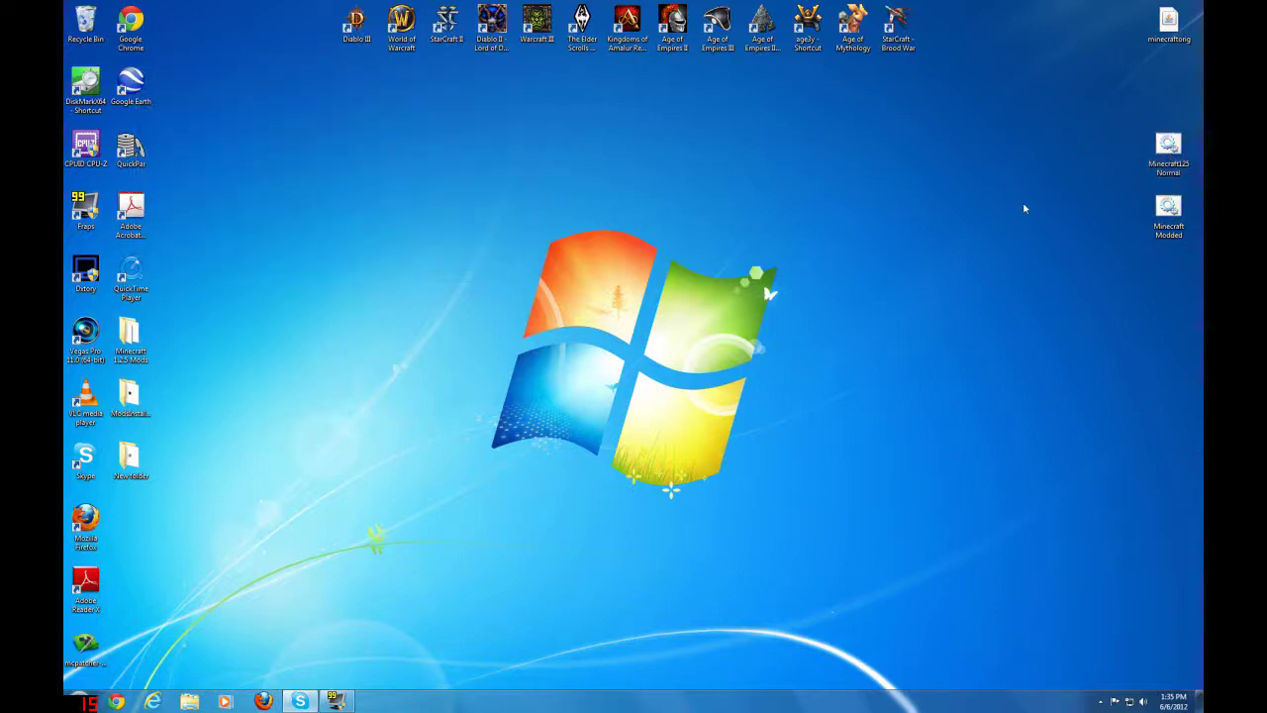
pyautogui.hotkey('alt', 'F4')
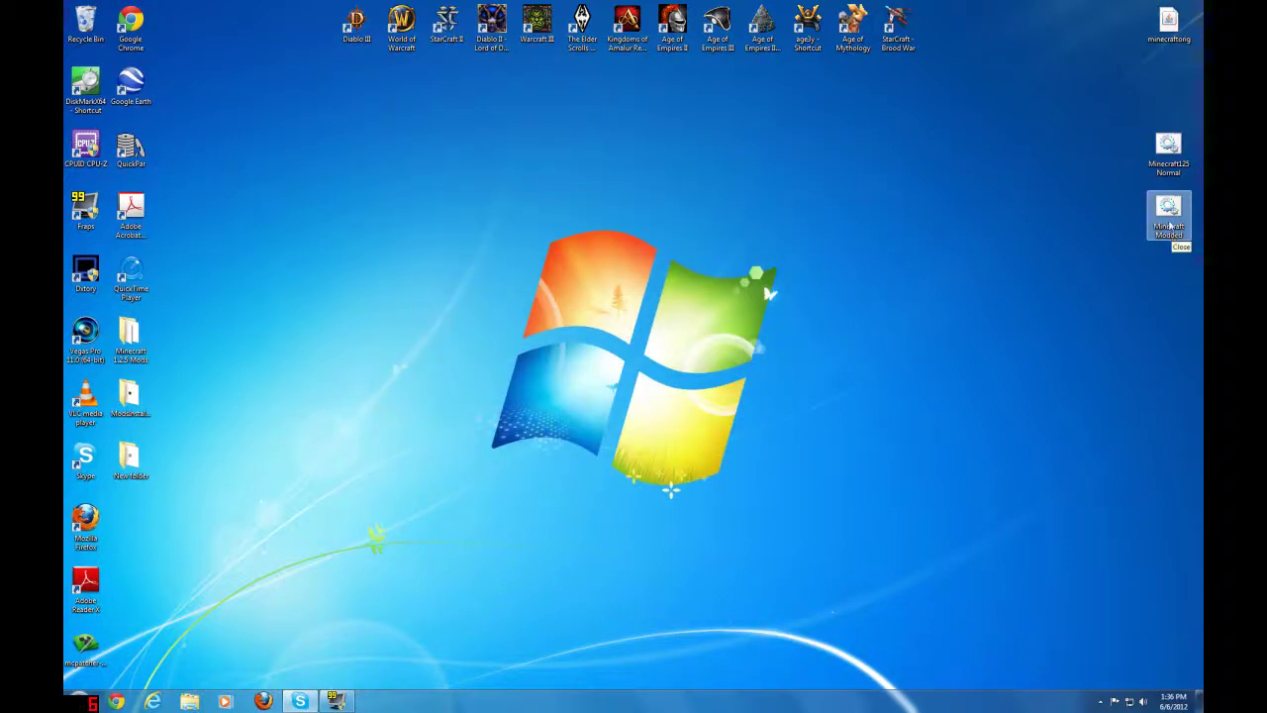
pyautogui.rightClick(1166, 164)
pyautogui.click(1084, 183)
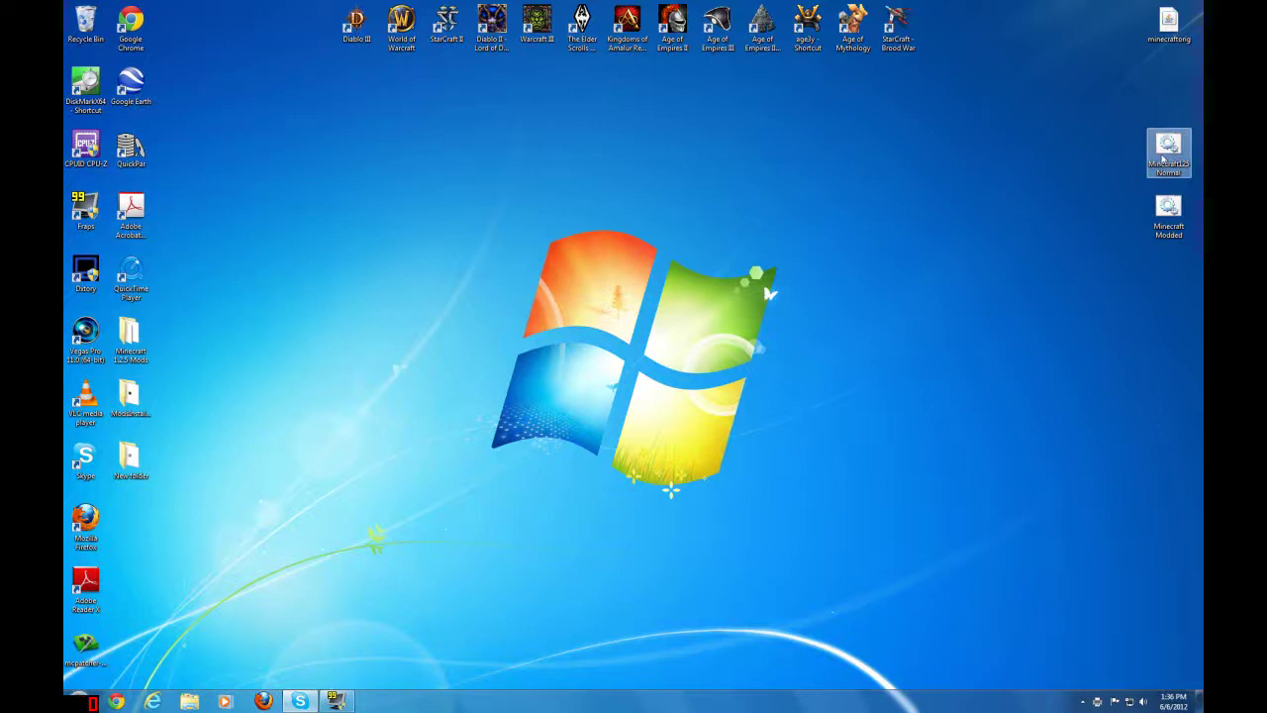
# Change the Minecraft125 Normal APPDATA path from Modded125 to Vanilla, then save and close Notepad.
pyautogui.rightClick(1166, 159)
pyautogui.click(1077, 187)
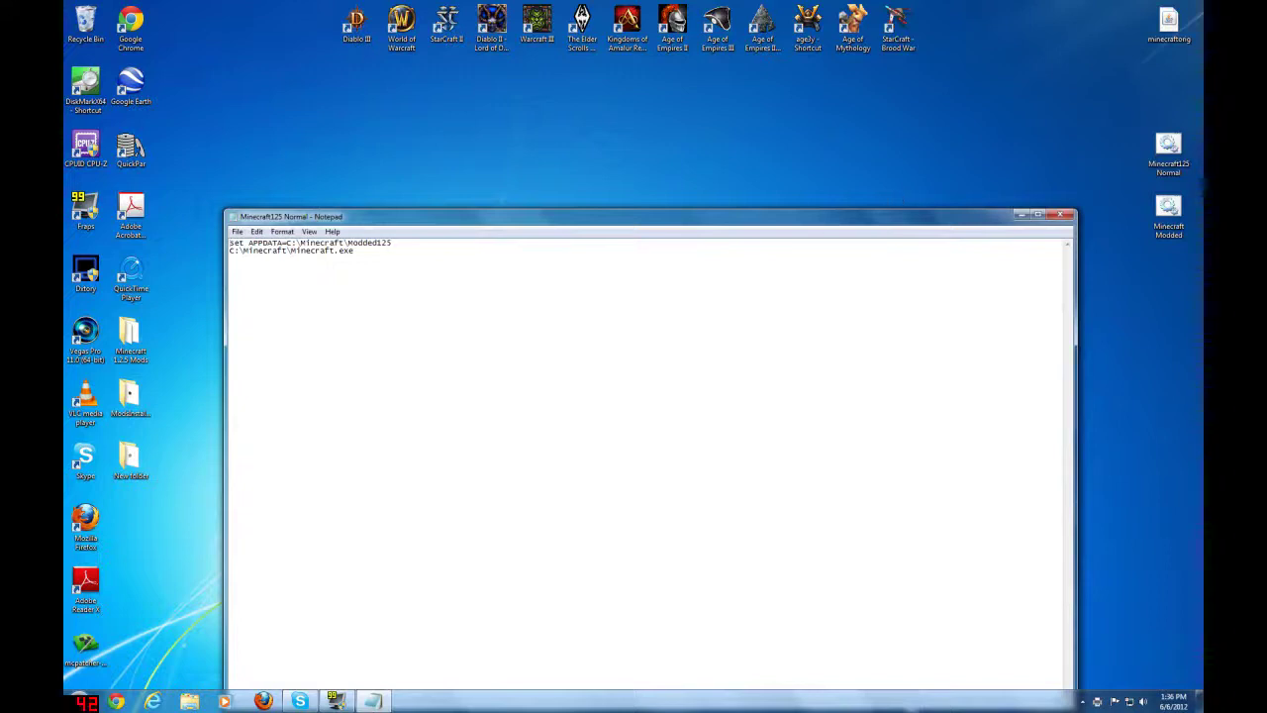
pyautogui.moveTo(484, 217); pyautogui.dragTo(484, 145)
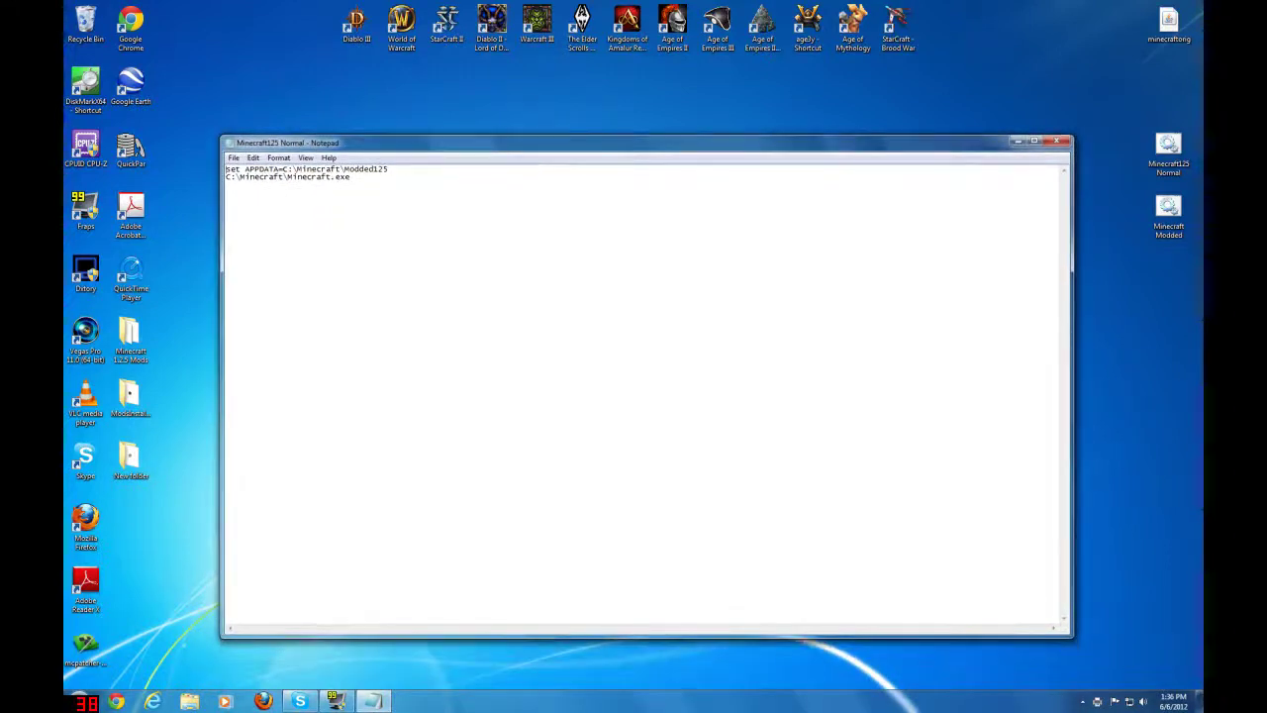
pyautogui.moveTo(344, 169); pyautogui.dragTo(390, 169)
pyautogui.write('Vanilla')
pyautogui.click(234, 158)
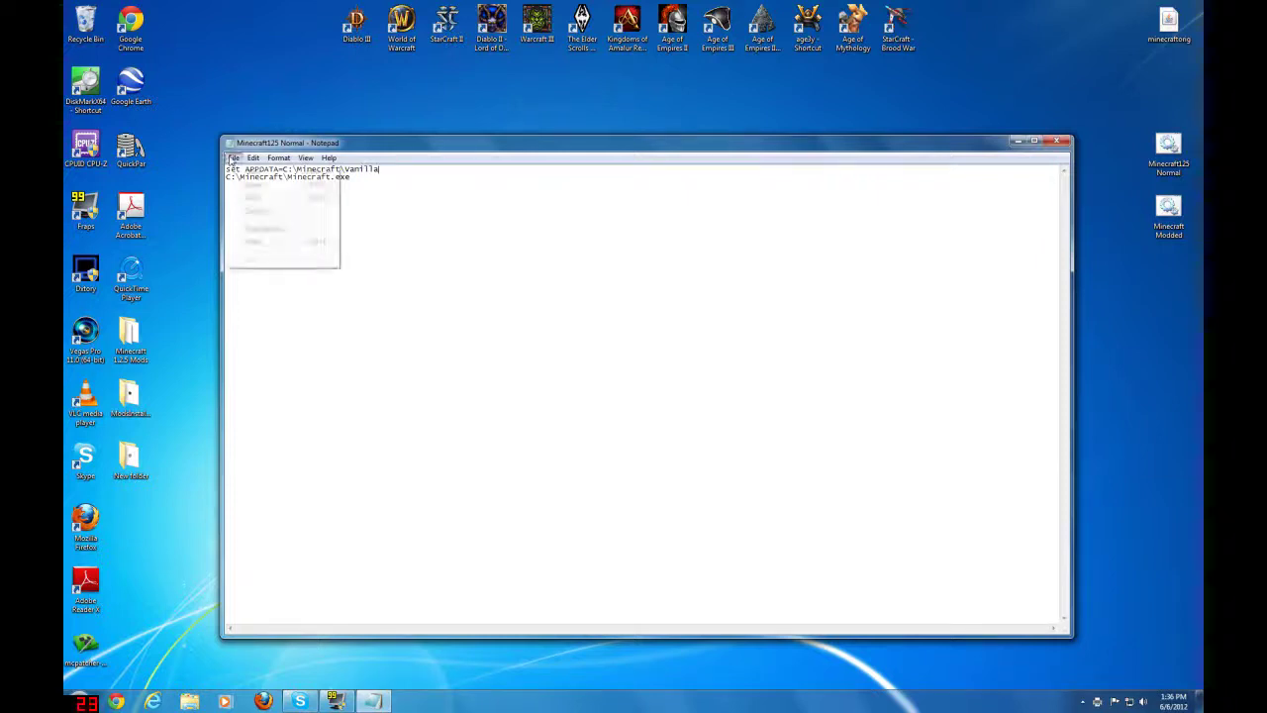
pyautogui.click(240, 197)
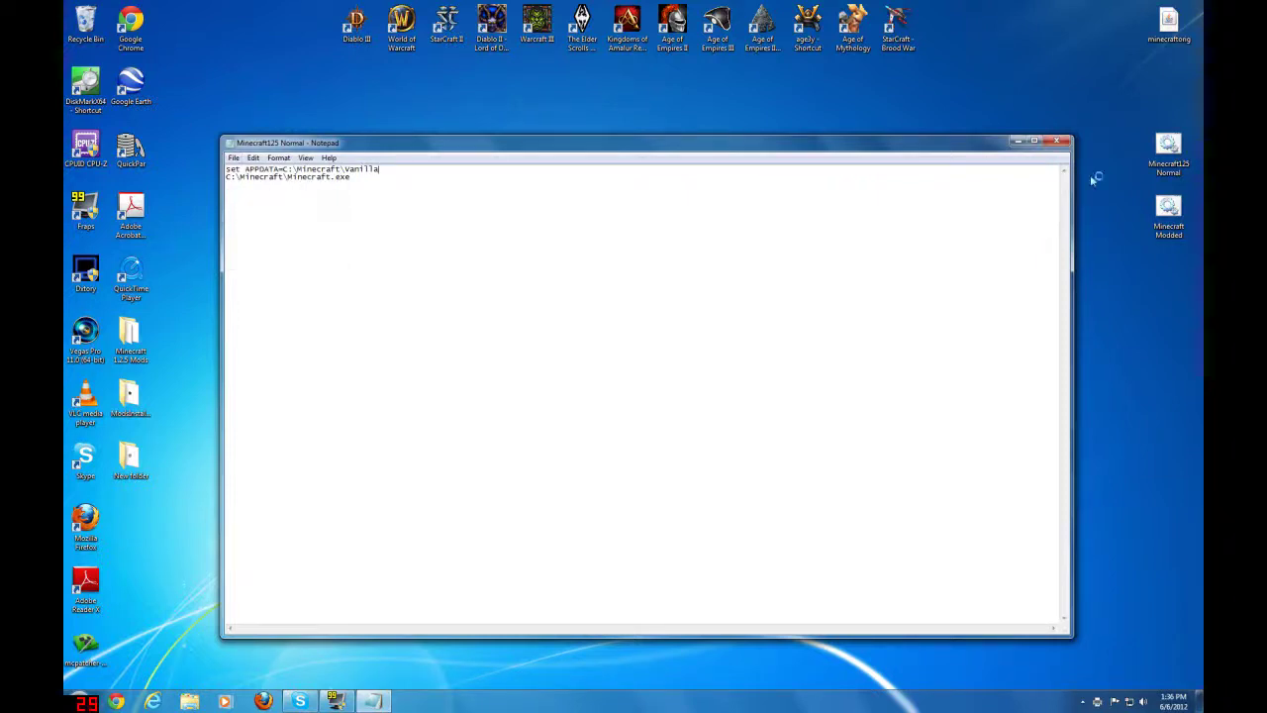
pyautogui.click(1057, 144)
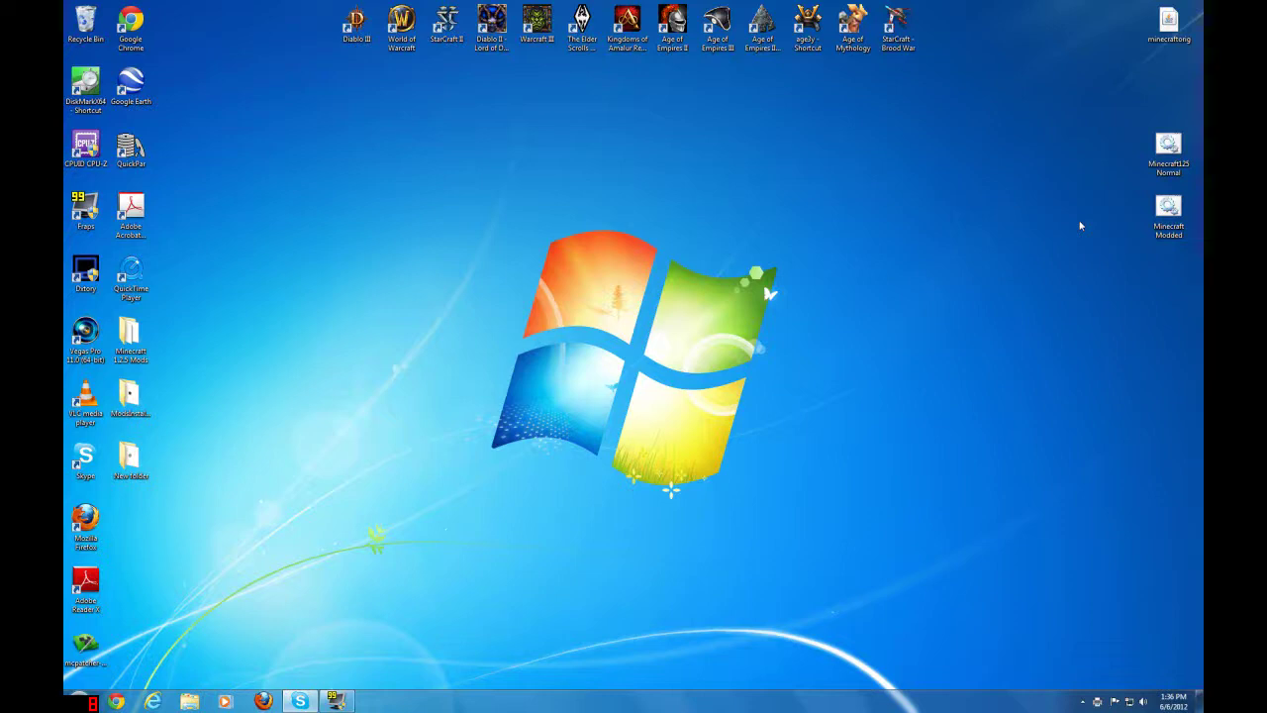
pyautogui.click(1171, 216)
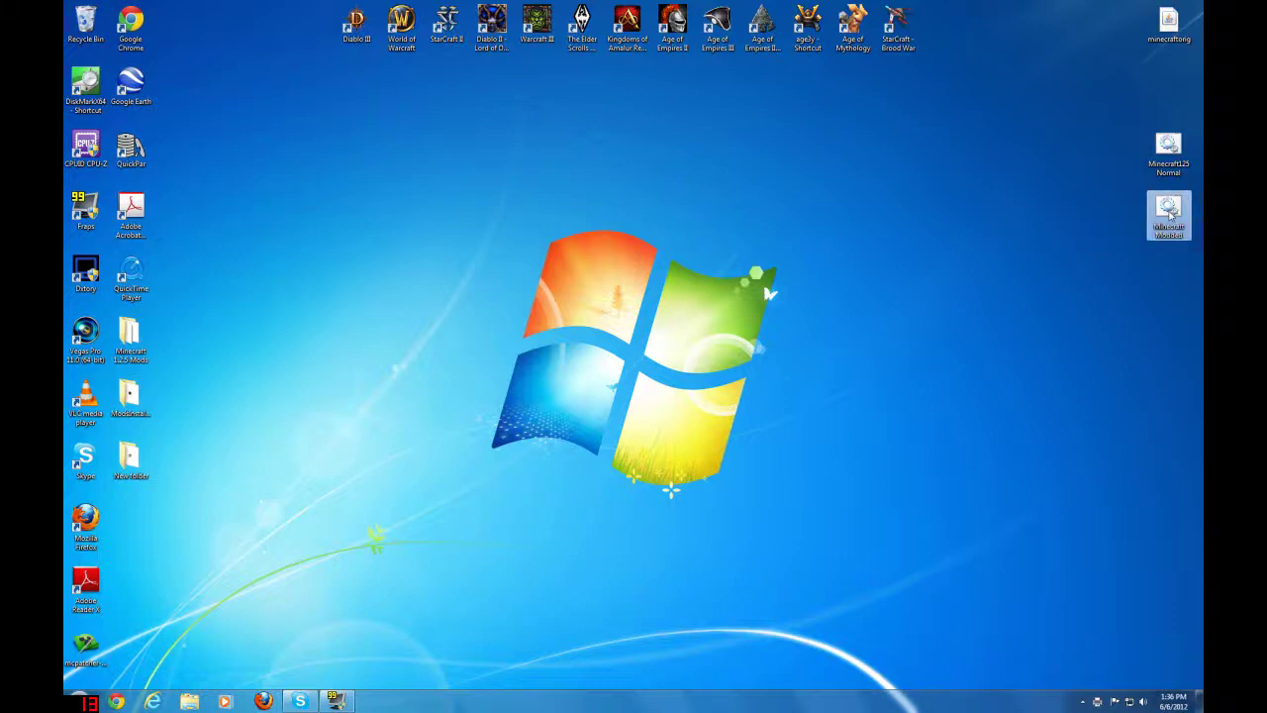
pyautogui.rightClick(1171, 215)
pyautogui.click(1135, 230)
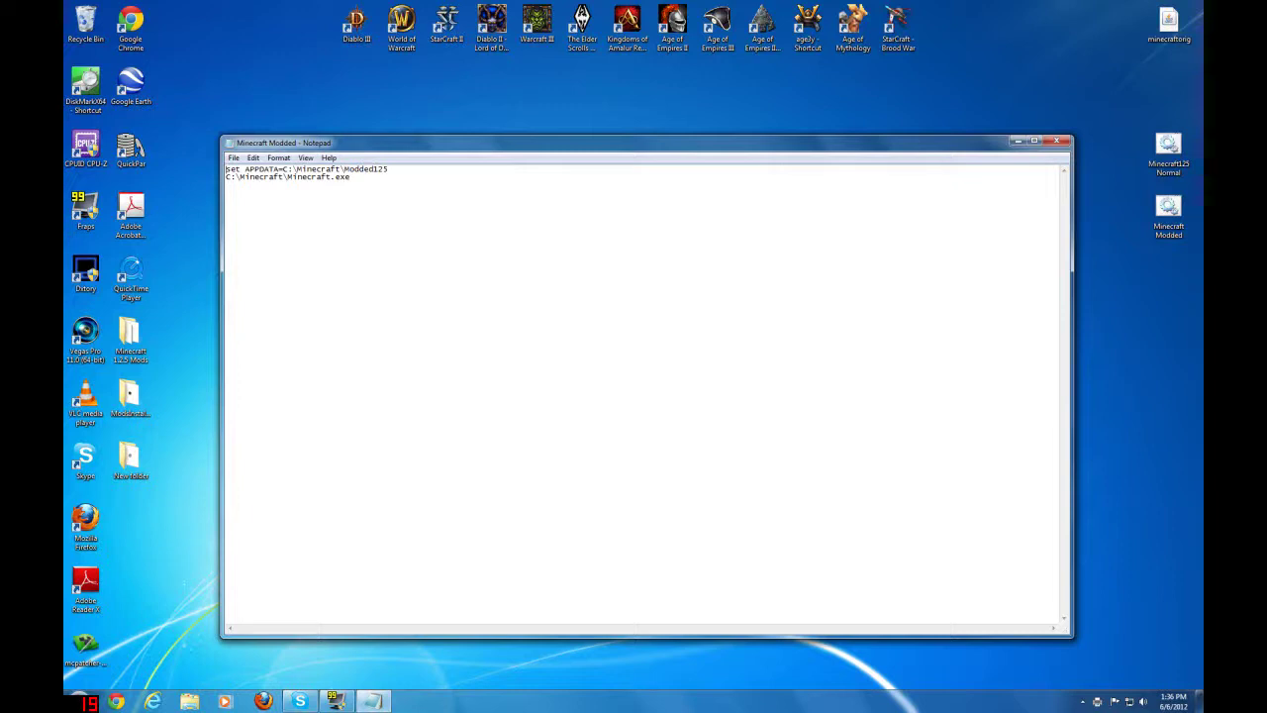
pyautogui.click(1056, 140)
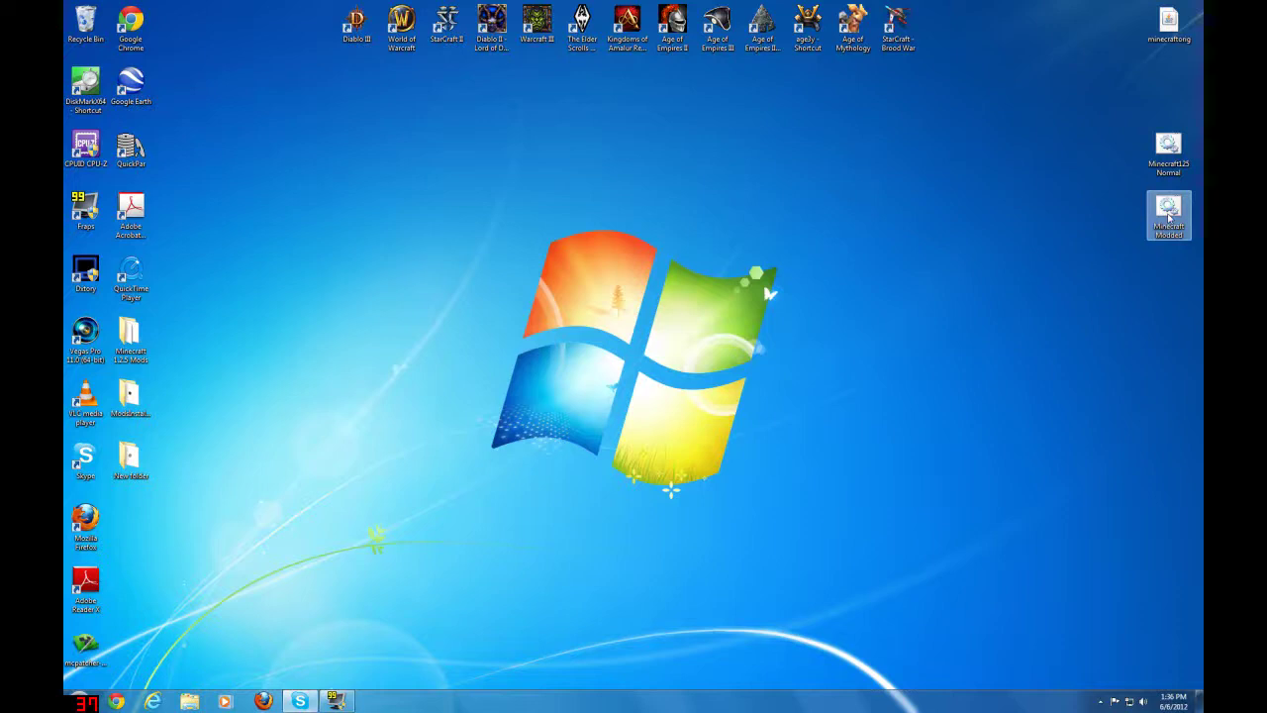
# Run Minecraft Modded, log in with the account's username and remembered password, then quit 1.2.5.
pyautogui.doubleClick(1169, 209)
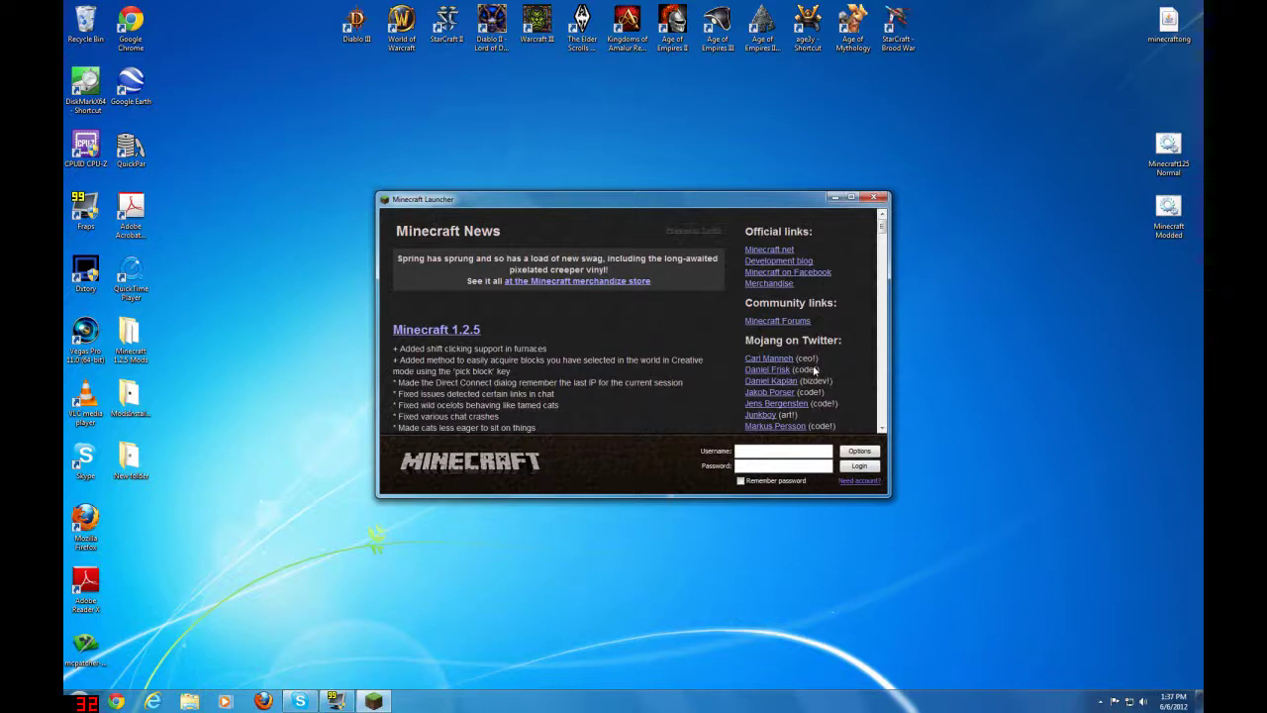
pyautogui.write('shadow')
pyautogui.write('bloo')
pyautogui.write('•••••••••••')
pyautogui.write('•')
pyautogui.click(741, 480)
pyautogui.click(858, 467)
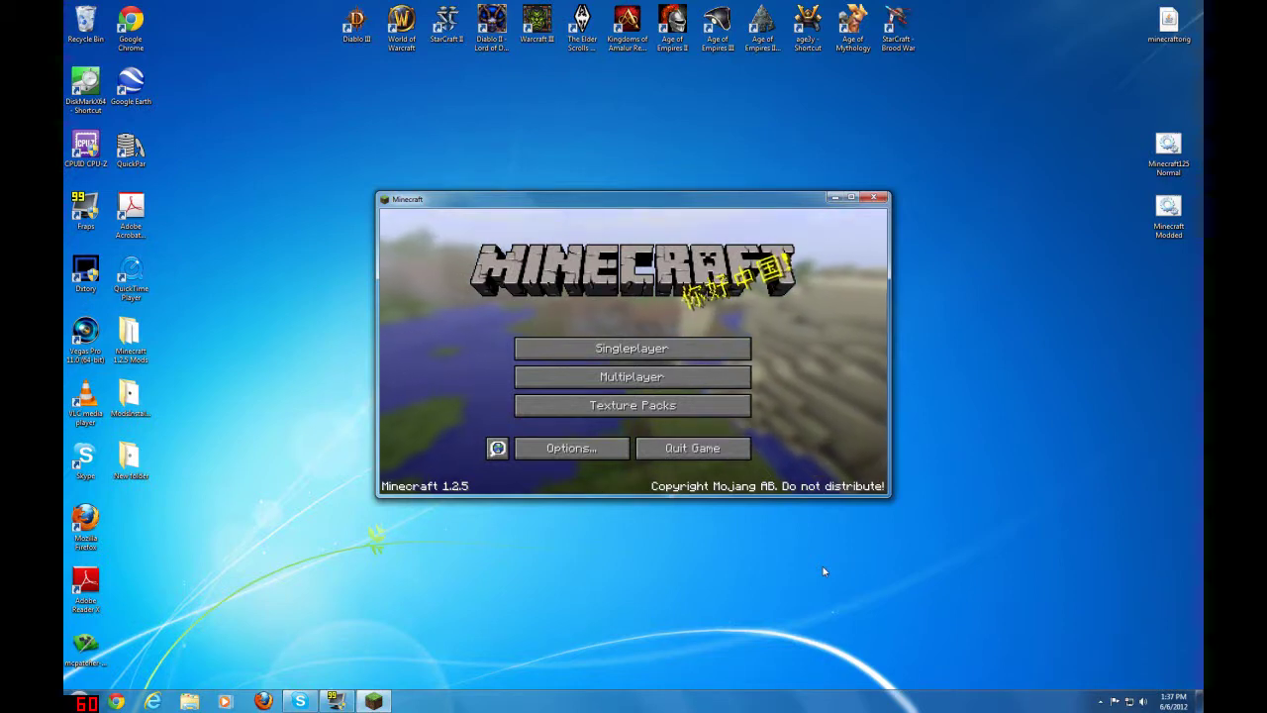
pyautogui.click(697, 457)
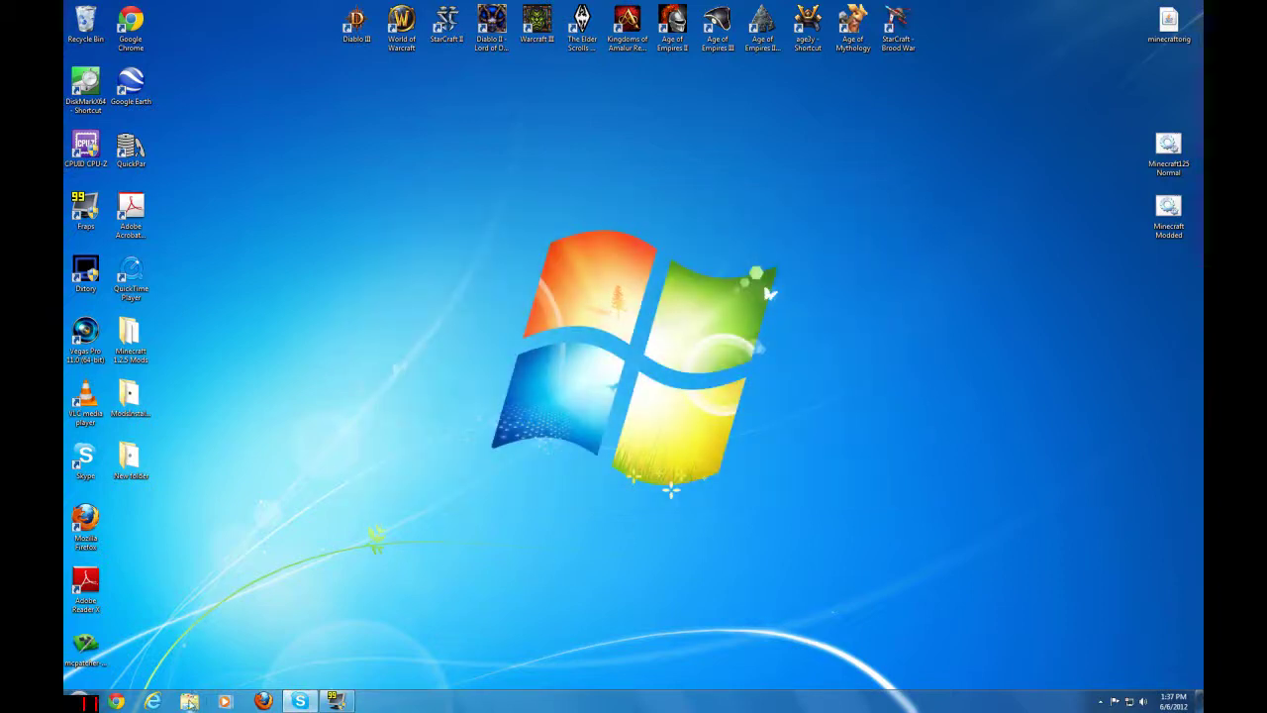
# Browse to C:\Minecraft\Modded125\.minecraft\bin to check the downloaded game files.
pyautogui.click(189, 701)
pyautogui.click(268, 286)
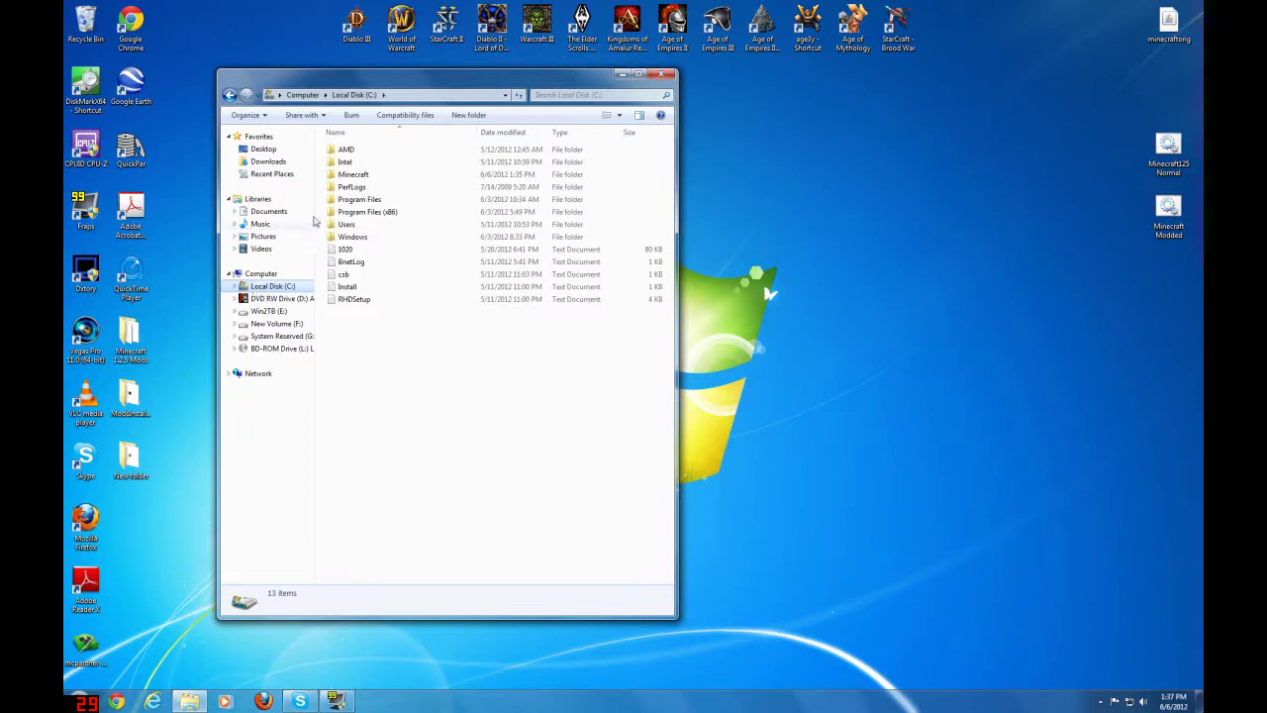
pyautogui.doubleClick(352, 174)
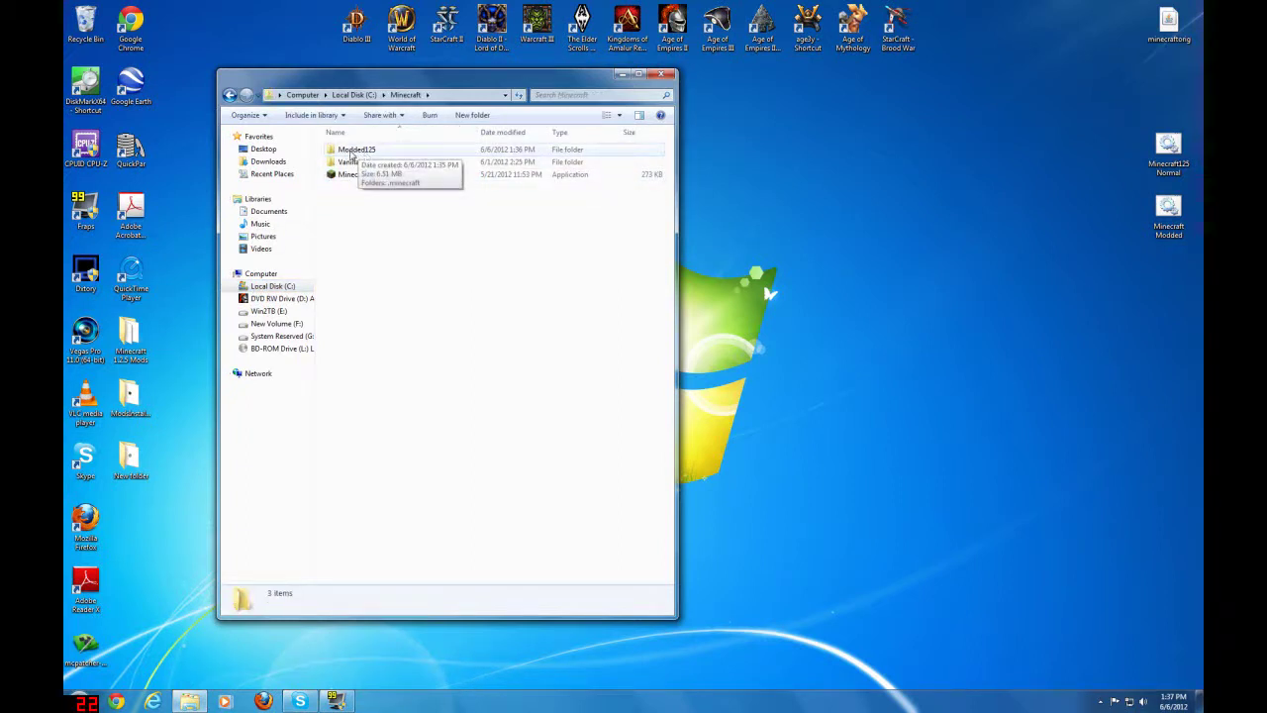
pyautogui.doubleClick(361, 150)
pyautogui.moveTo(372, 85); pyautogui.dragTo(807, 77)
pyautogui.doubleClick(798, 143)
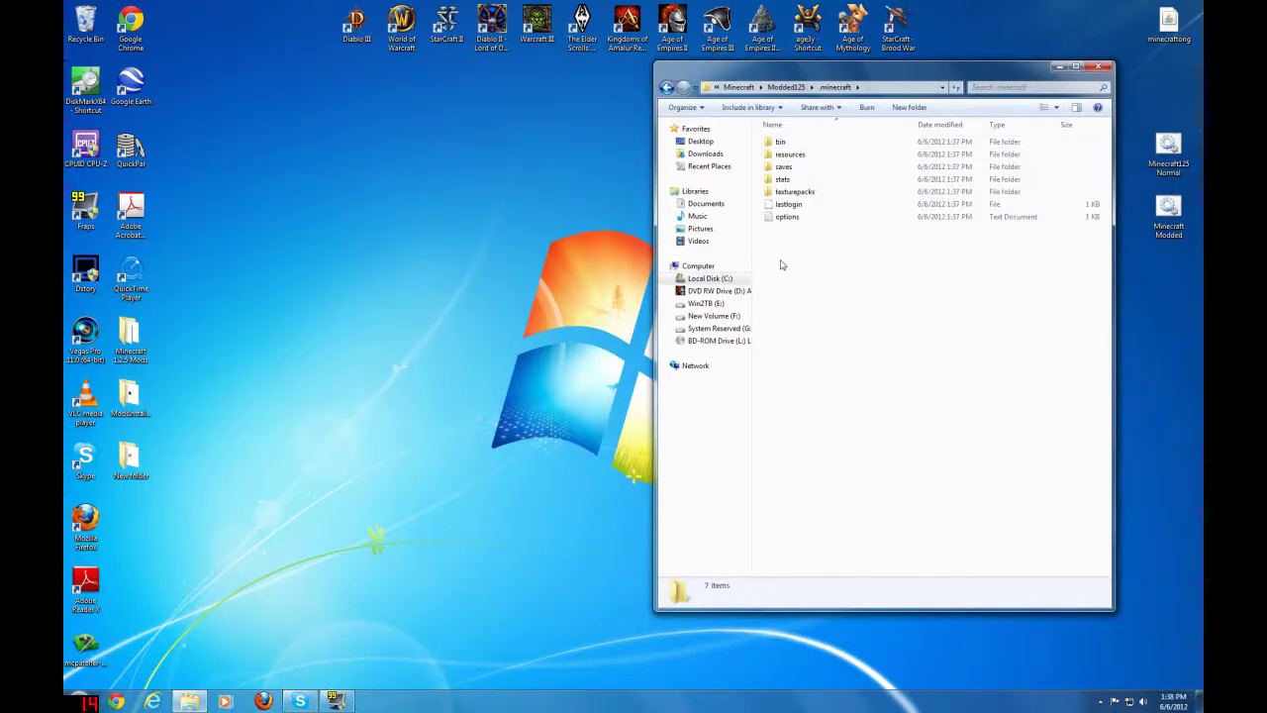
pyautogui.click(780, 144)
pyautogui.doubleClick(780, 143)
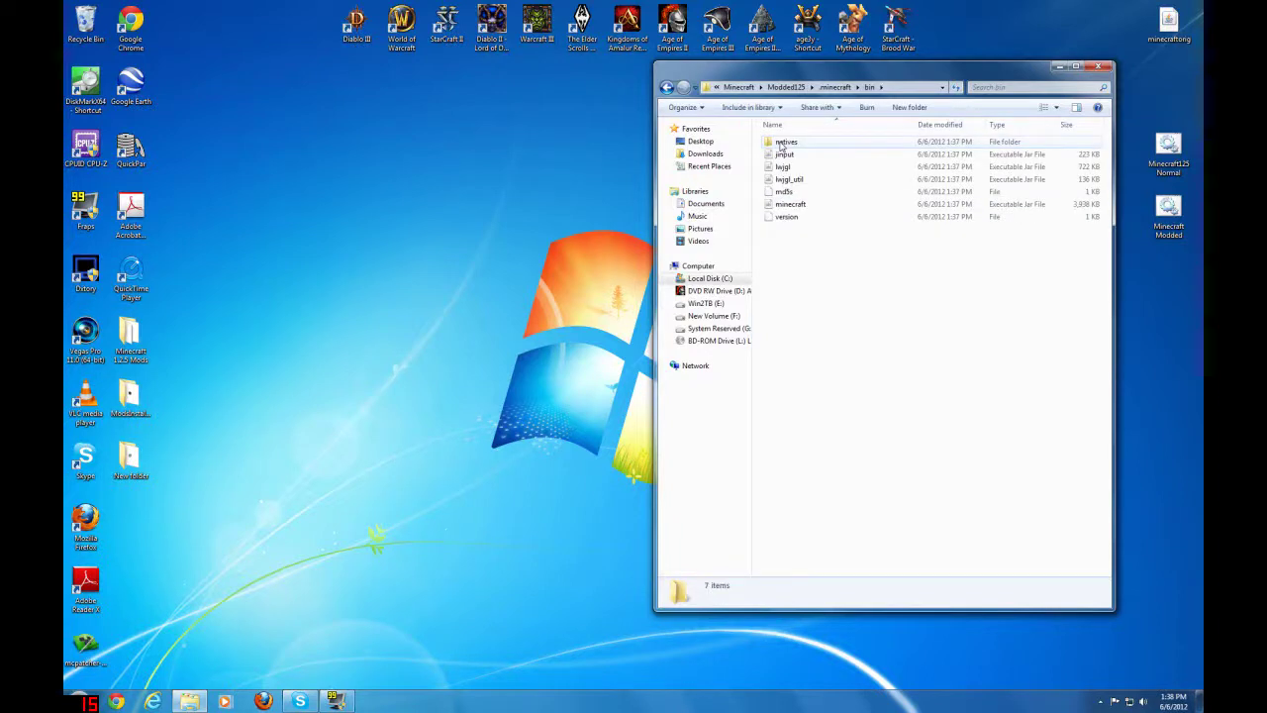